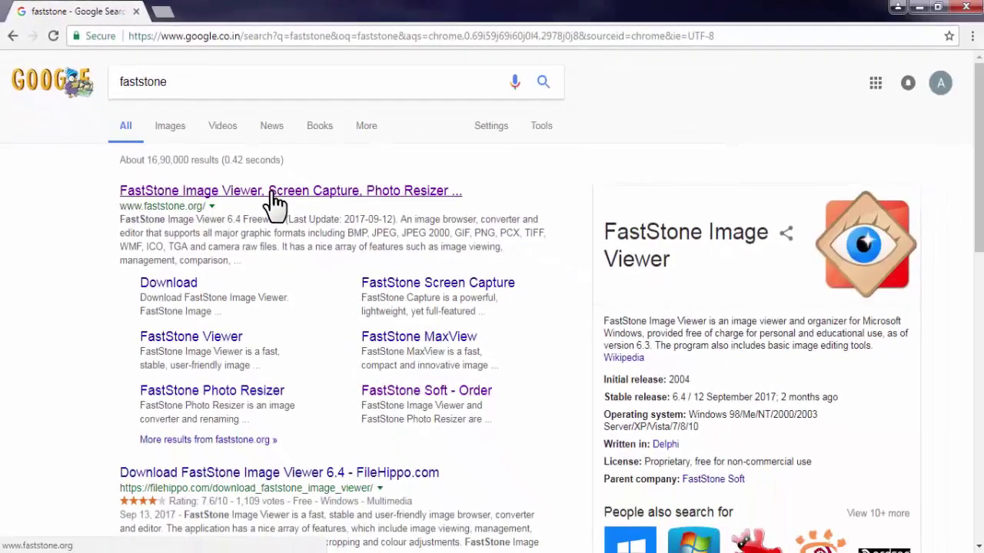
- Open the FastStone website from the search results and check the licence terms for FastStone Photo Resizer
{"action": "left_click", "coordinate": [273, 194]}
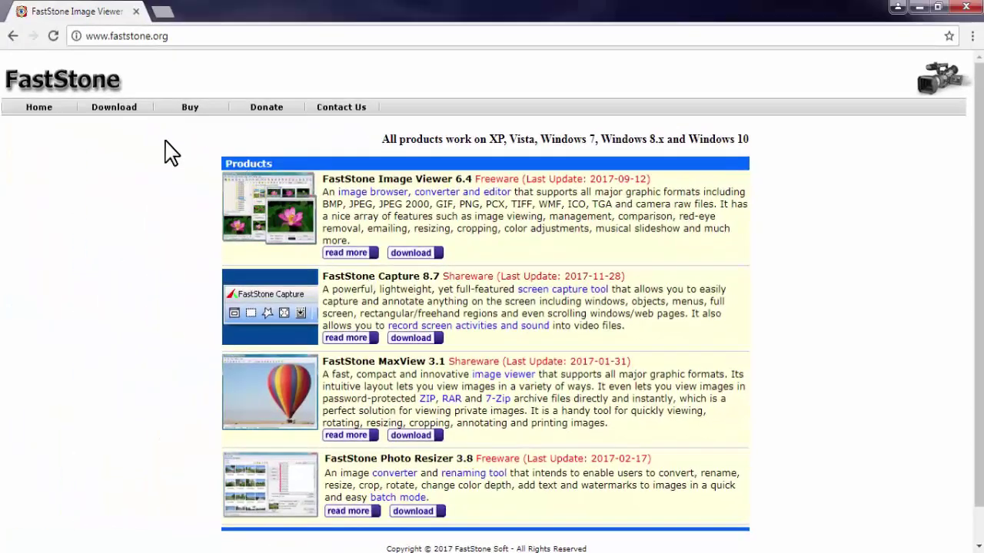
{"action": "left_click", "coordinate": [190, 109]}
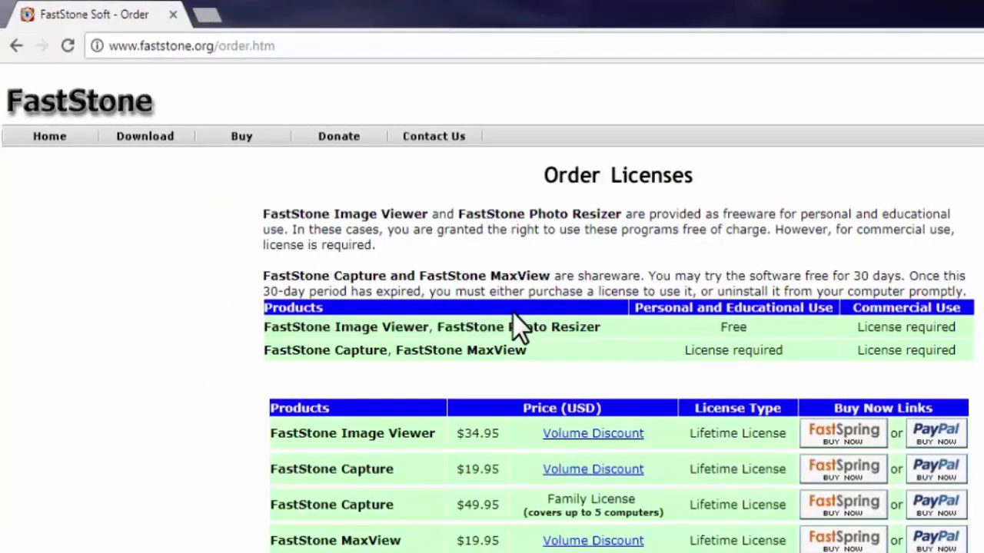
{"action": "left_click_drag", "start_coordinate": [442, 332], "coordinate": [607, 336]}
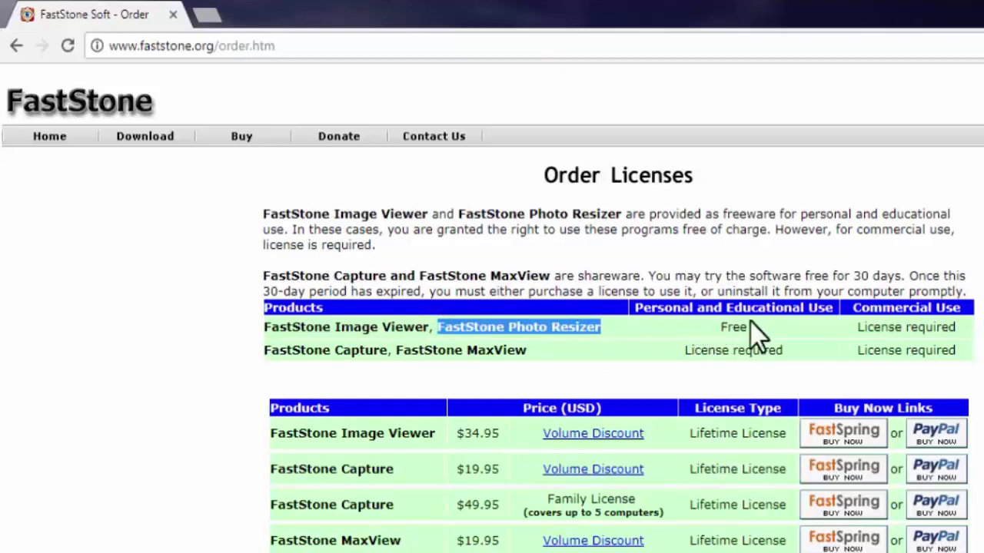
{"action": "left_click", "coordinate": [48, 136]}
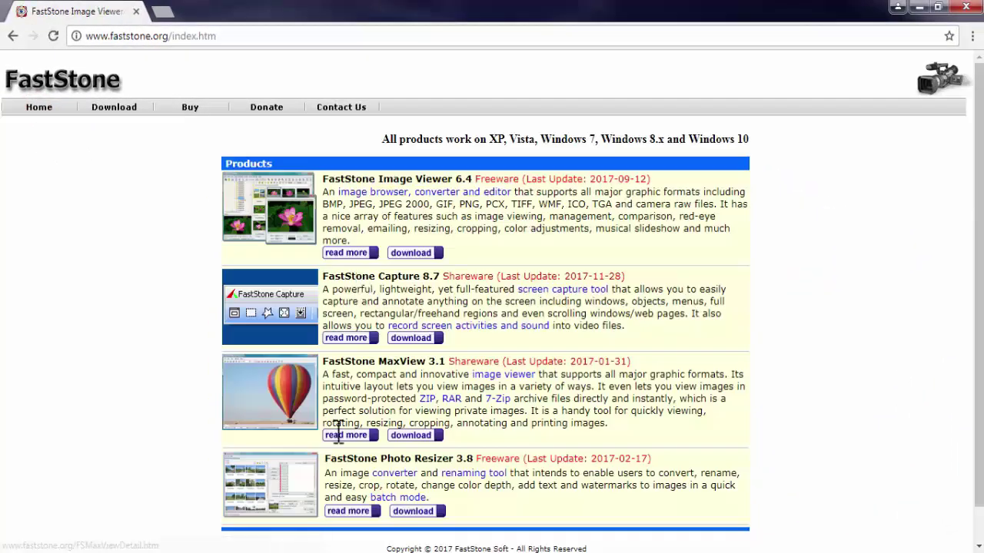
- Download the exe installer of FastStone Photo Resizer 3.8 from the FastStone website
{"action": "left_click", "coordinate": [325, 459]}
{"action": "left_click_drag", "start_coordinate": [352, 455], "coordinate": [472, 457]}
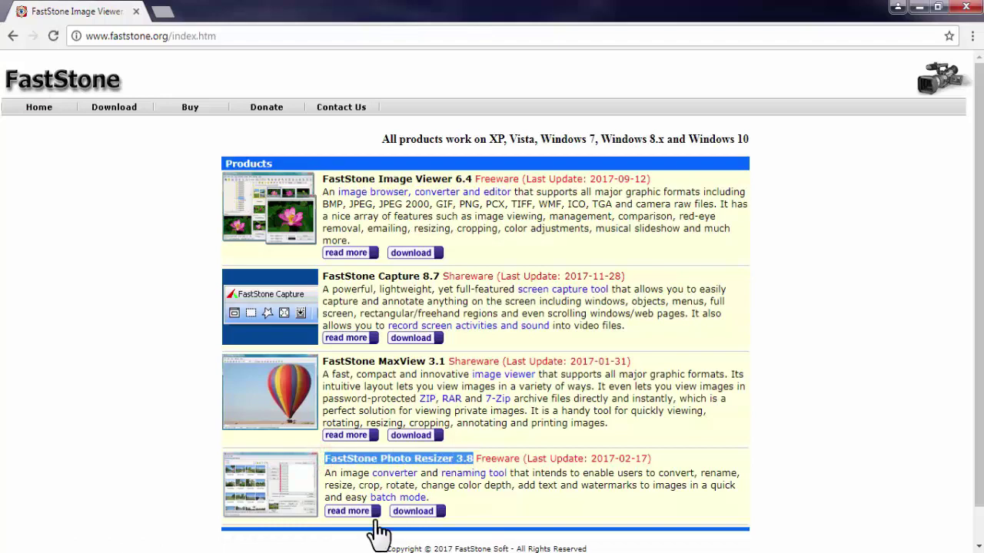
{"action": "left_click", "coordinate": [410, 511]}
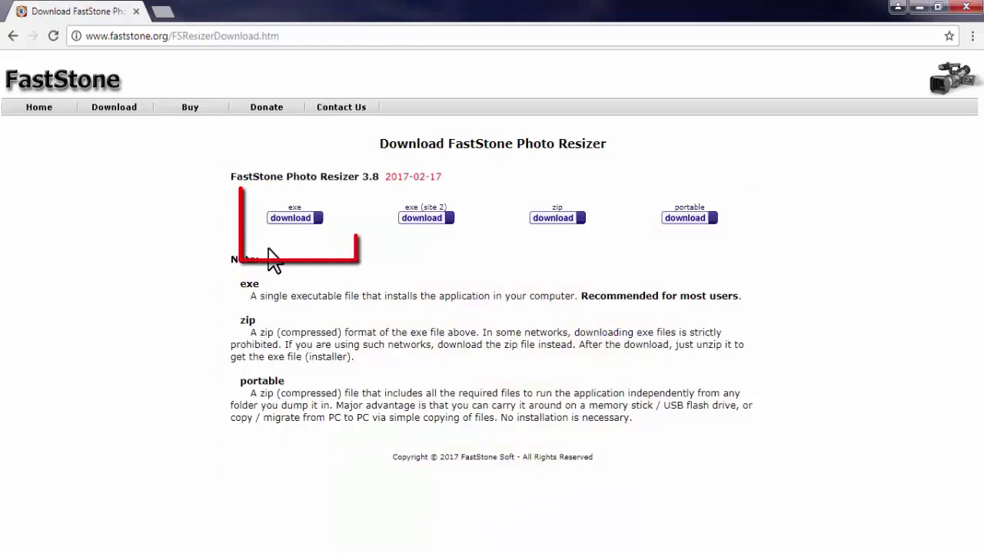
{"action": "left_click", "coordinate": [296, 221]}
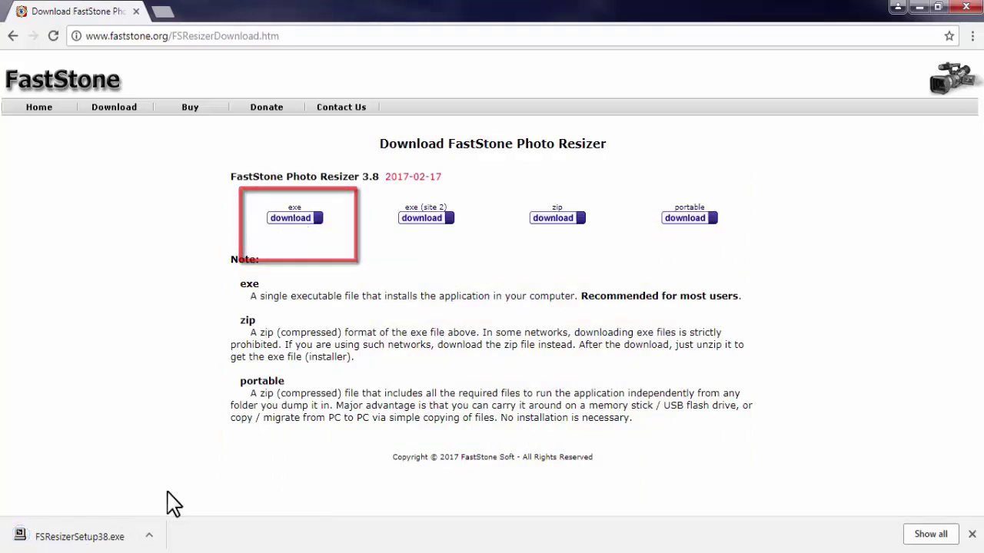
- Switch to FastStone Photo Resizer from the desktop and browse to the desktop's Photo folder
{"action": "left_click", "coordinate": [916, 8]}
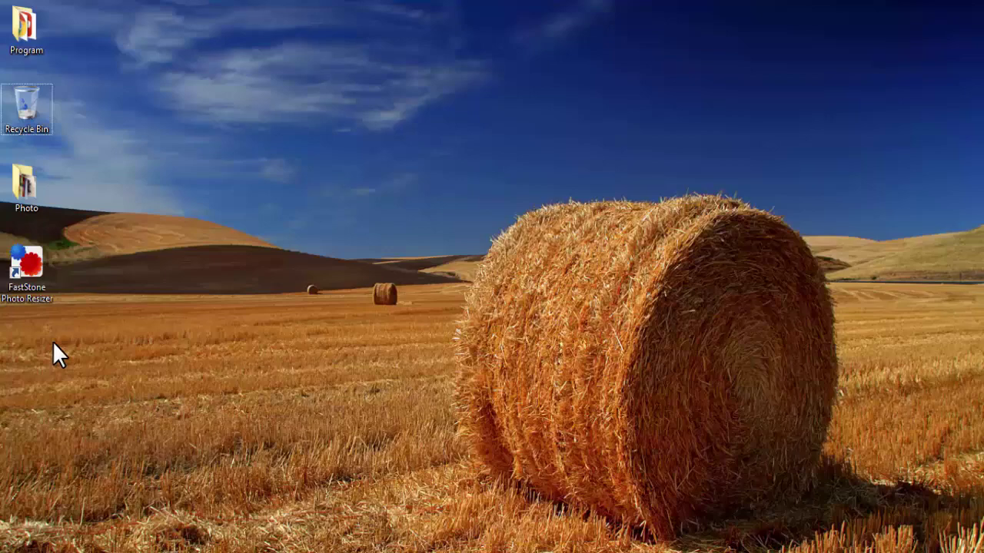
{"action": "double_click", "coordinate": [35, 266]}
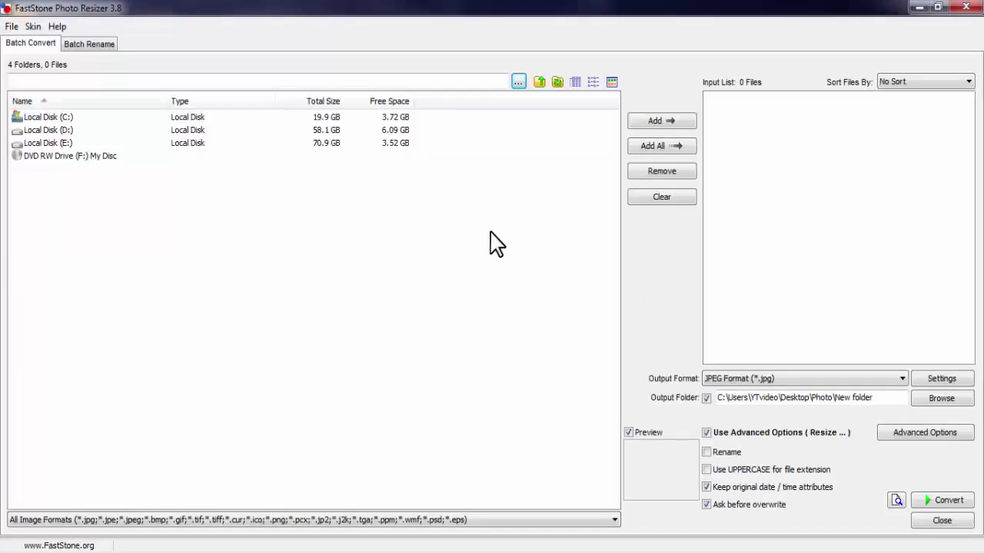
{"action": "left_click", "coordinate": [540, 83]}
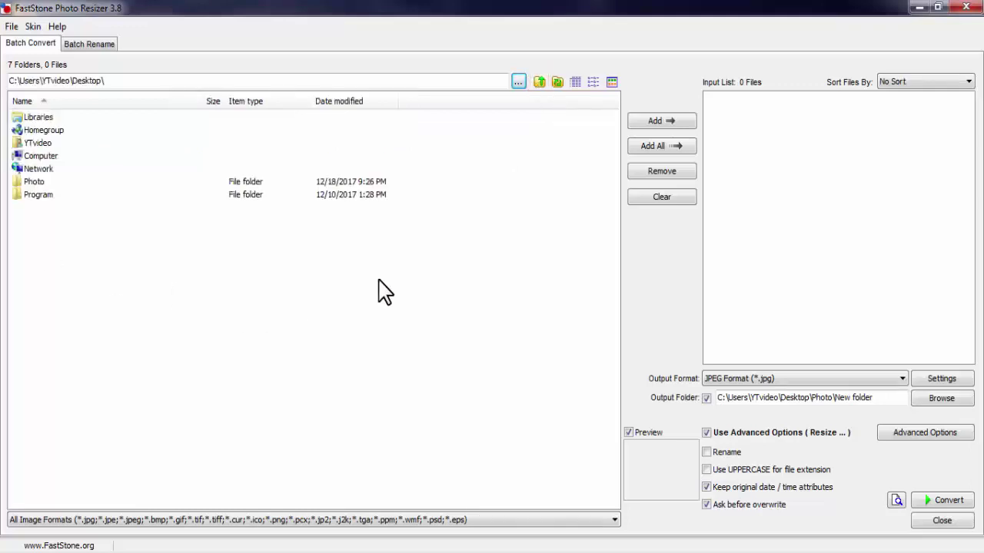
{"action": "double_click", "coordinate": [35, 181]}
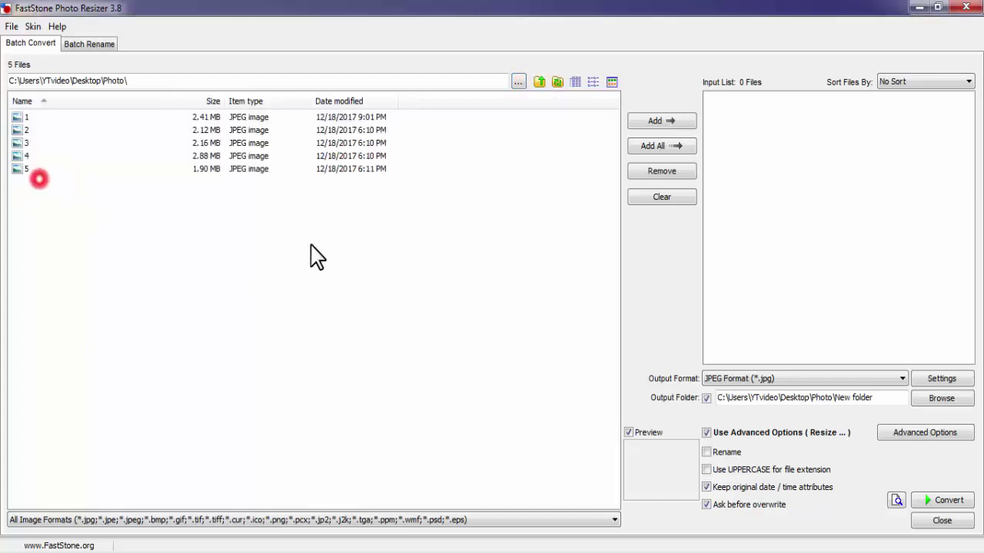
- Add photos 2 and 4 individually to the input list and clear the list again
{"action": "left_click", "coordinate": [25, 131]}
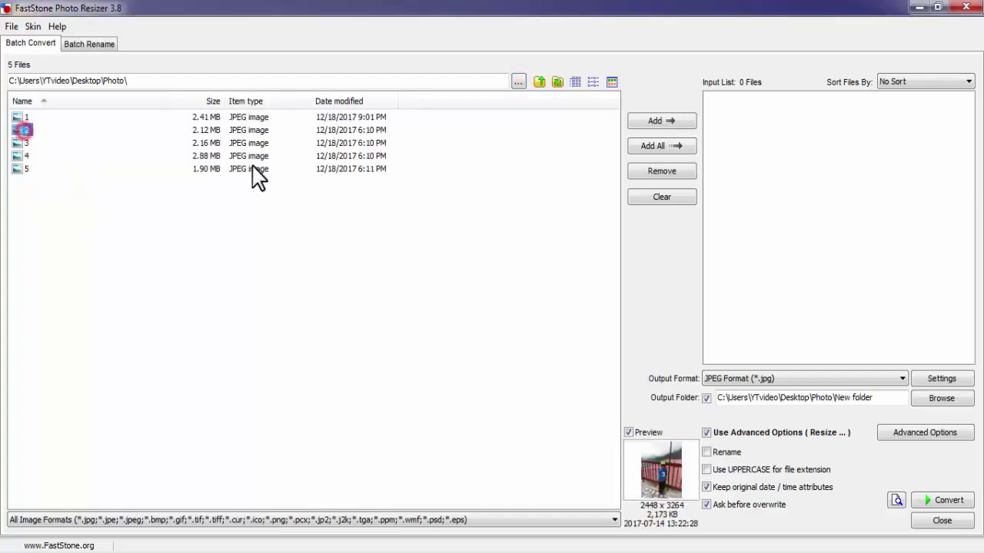
{"action": "left_click", "coordinate": [665, 122]}
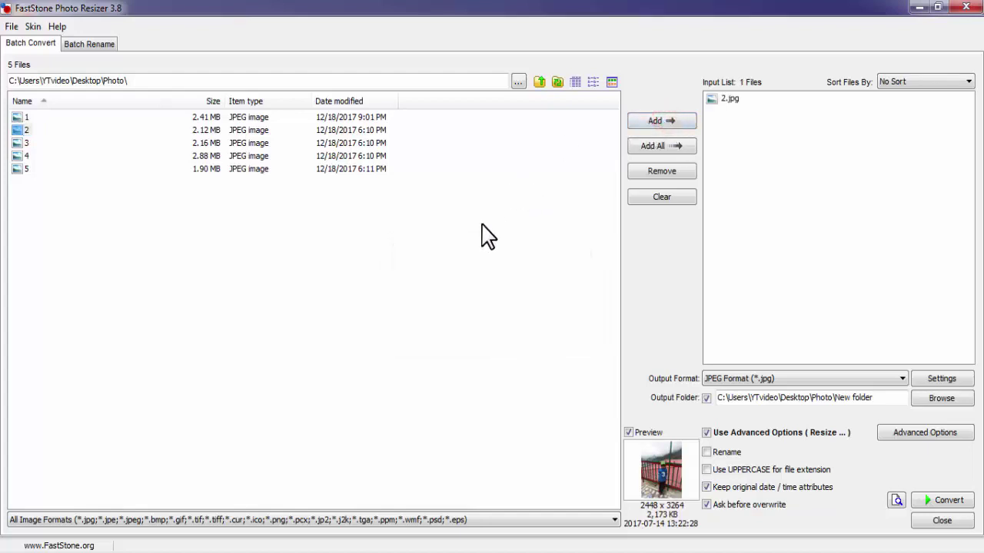
{"action": "left_click", "coordinate": [26, 156]}
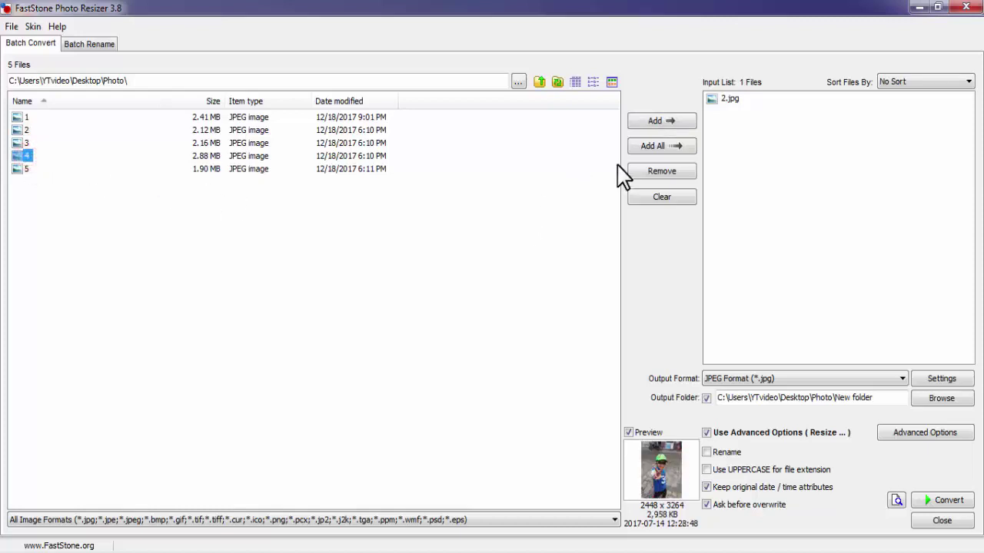
{"action": "left_click", "coordinate": [661, 121]}
{"action": "left_click", "coordinate": [662, 196]}
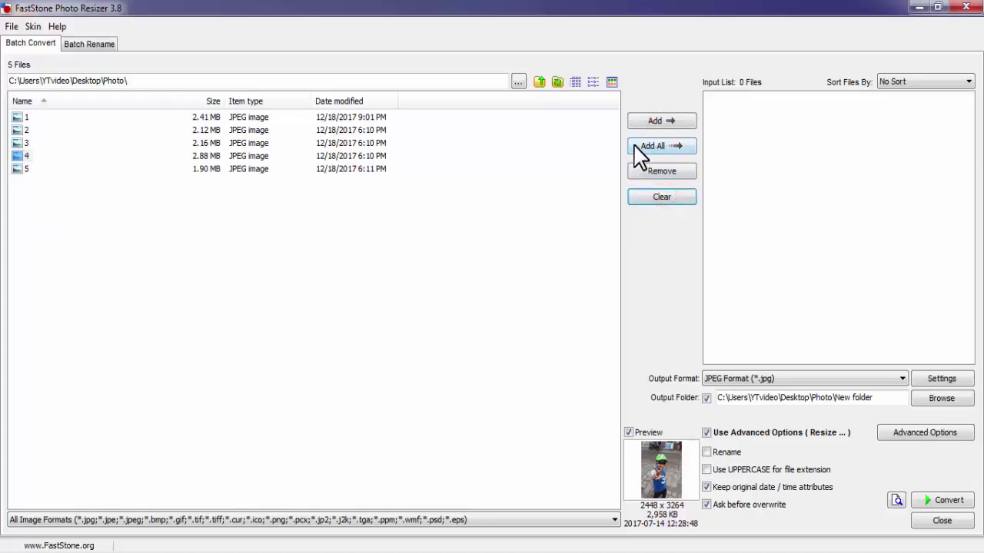
- Add all photos in the folder to the input list and set the JPEG output quality to 100
{"action": "left_click", "coordinate": [650, 149]}
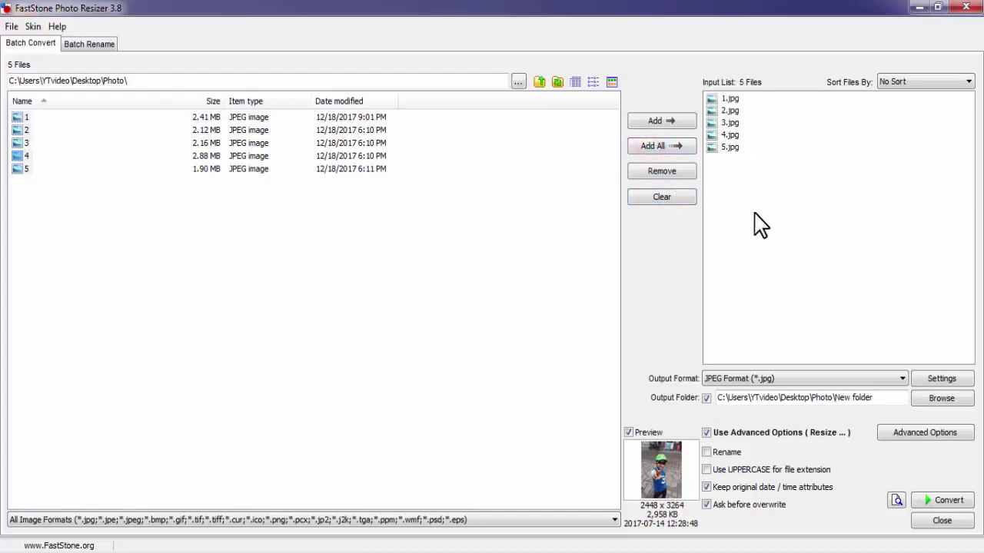
{"action": "left_click", "coordinate": [939, 379]}
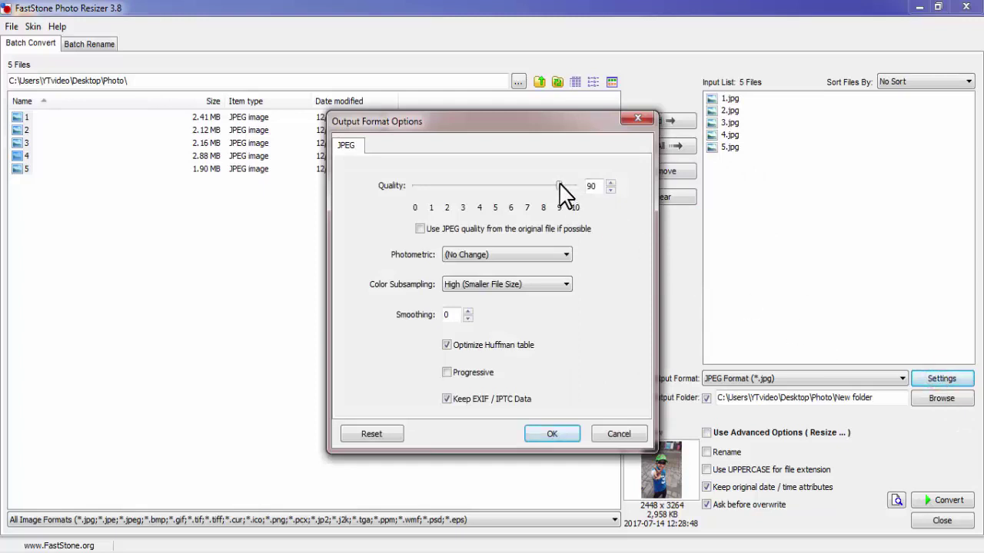
{"action": "left_click_drag", "start_coordinate": [559, 187], "coordinate": [581, 189]}
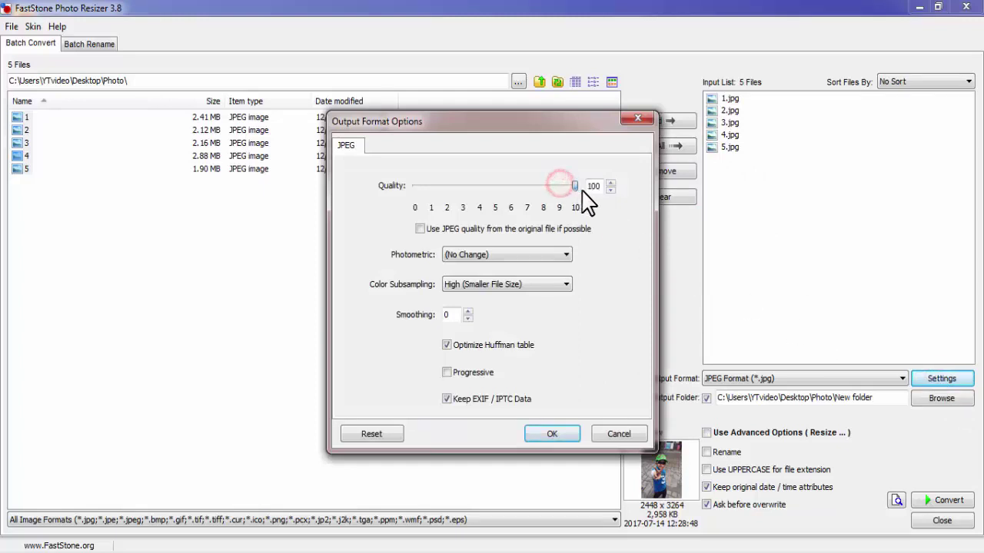
{"action": "left_click", "coordinate": [551, 435]}
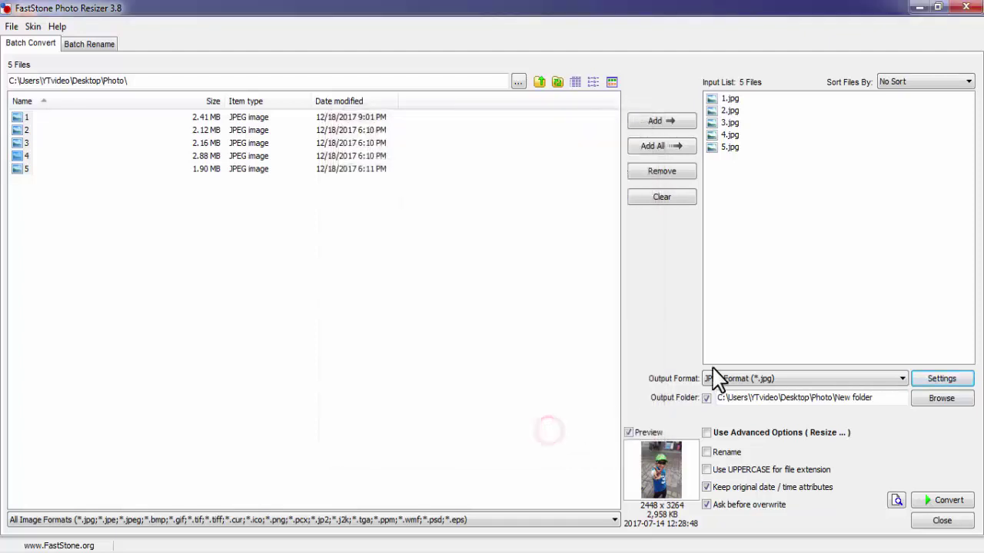
- Enable the advanced options and resize the photos based on one side, with the width set to 600 pixels
{"action": "left_click", "coordinate": [707, 432]}
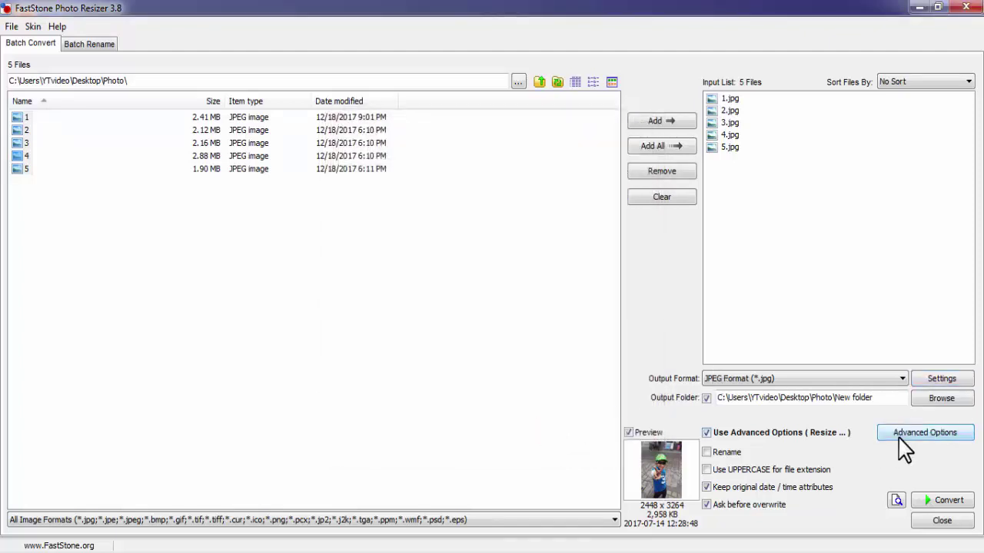
{"action": "left_click", "coordinate": [903, 450]}
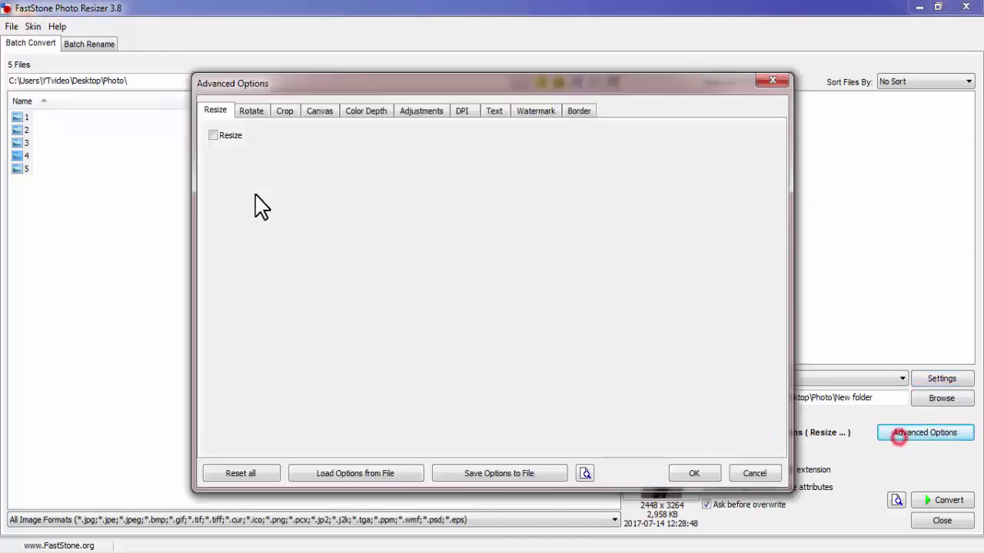
{"action": "left_click", "coordinate": [213, 135]}
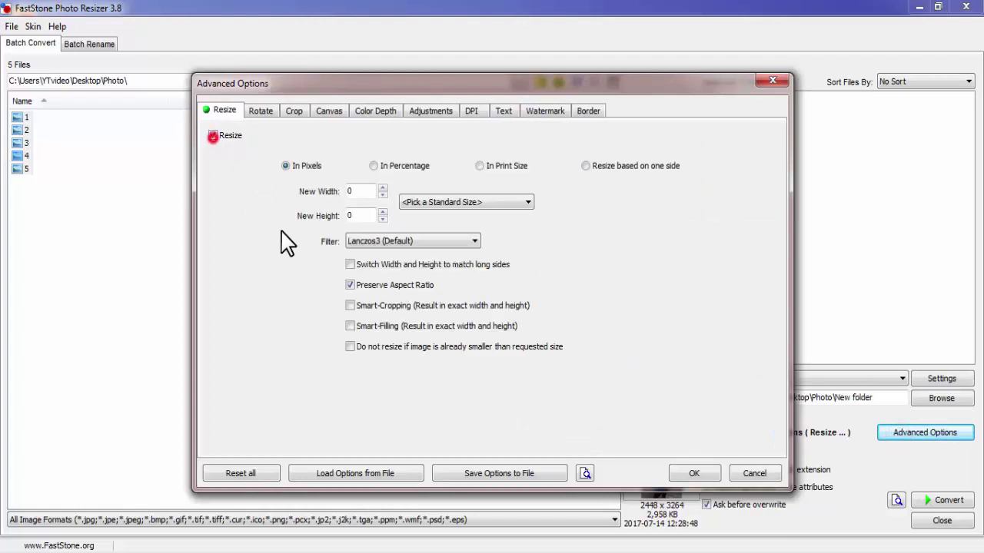
{"action": "left_click", "coordinate": [587, 166]}
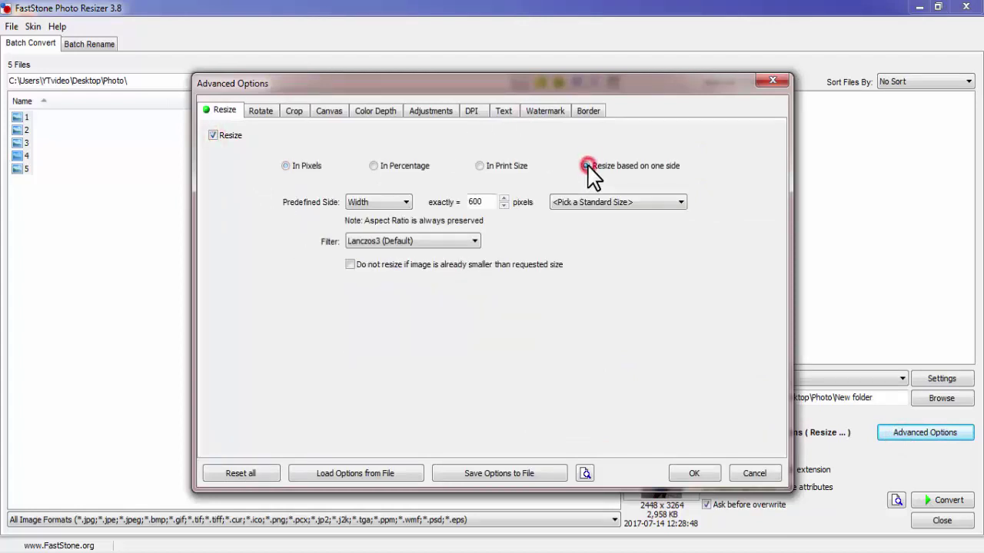
{"action": "left_click", "coordinate": [584, 202]}
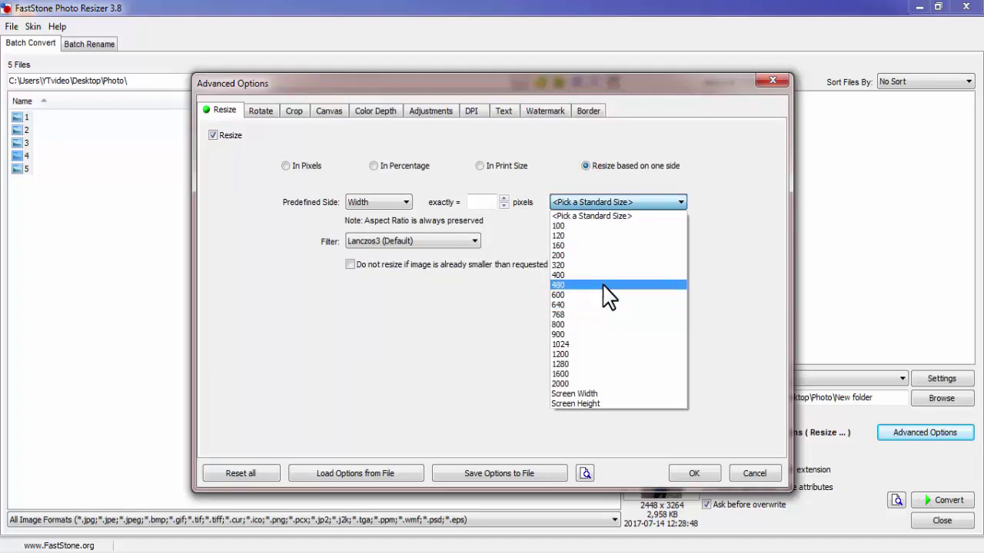
{"action": "left_click", "coordinate": [588, 294]}
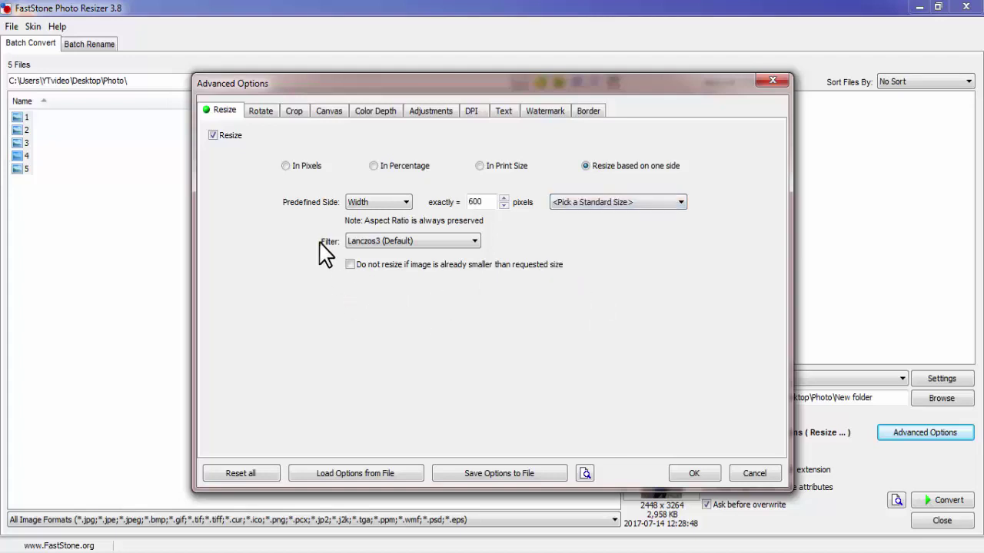
- Enable the DPI change, set both X-DPI and Y-DPI to 72, and apply the advanced options
{"action": "left_click", "coordinate": [471, 112]}
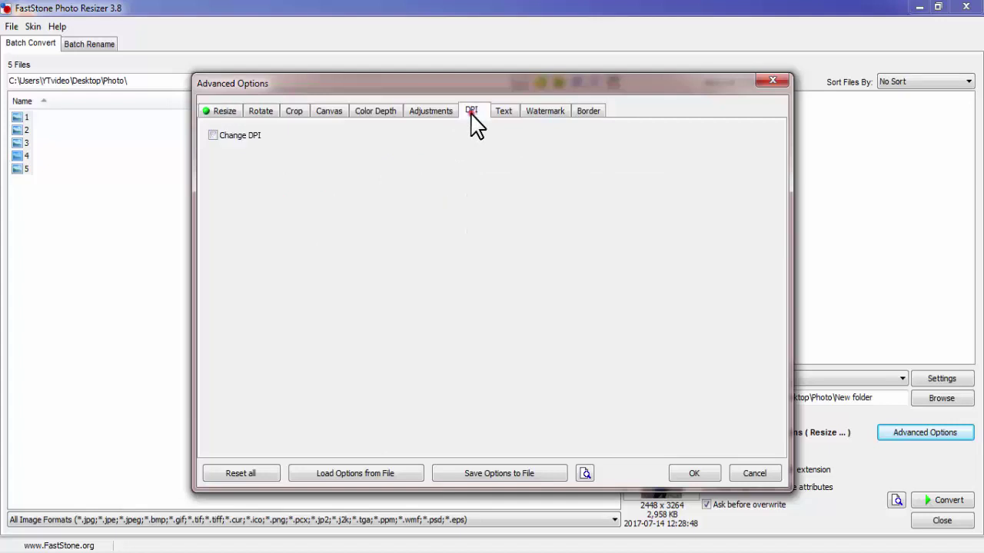
{"action": "left_click", "coordinate": [213, 135]}
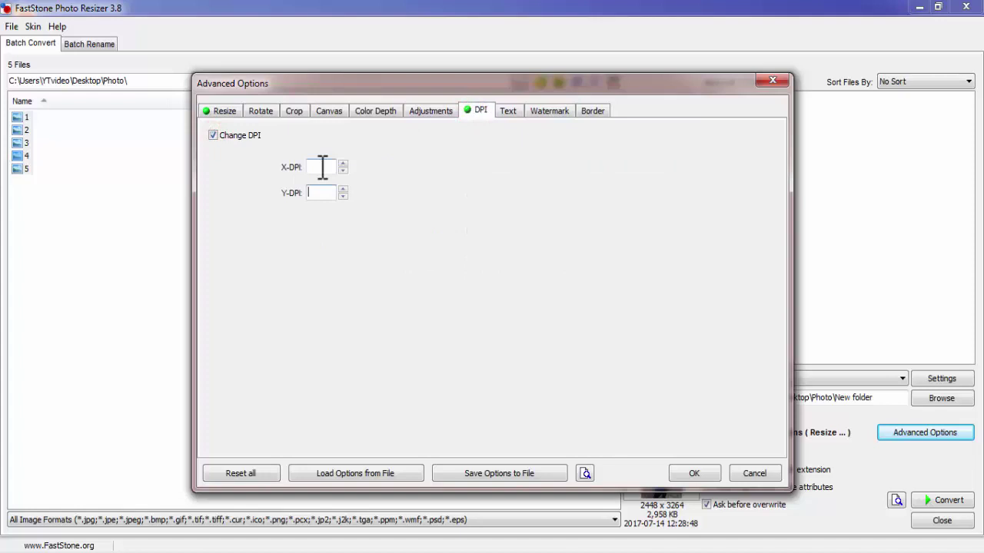
{"action": "left_click", "coordinate": [319, 167]}
{"action": "type", "text": "72"}
{"action": "left_click", "coordinate": [315, 193]}
{"action": "type", "text": "72"}
{"action": "left_click", "coordinate": [693, 473]}
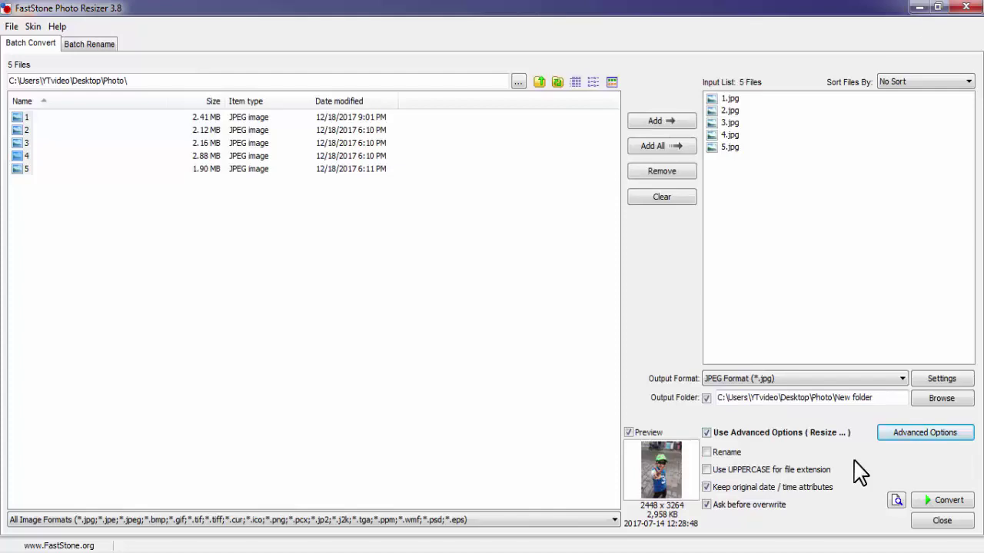
- Create a new folder on the desktop and place it below the FastStone Photo Resizer shortcut
{"action": "left_click", "coordinate": [965, 7]}
{"action": "right_click", "coordinate": [76, 302]}
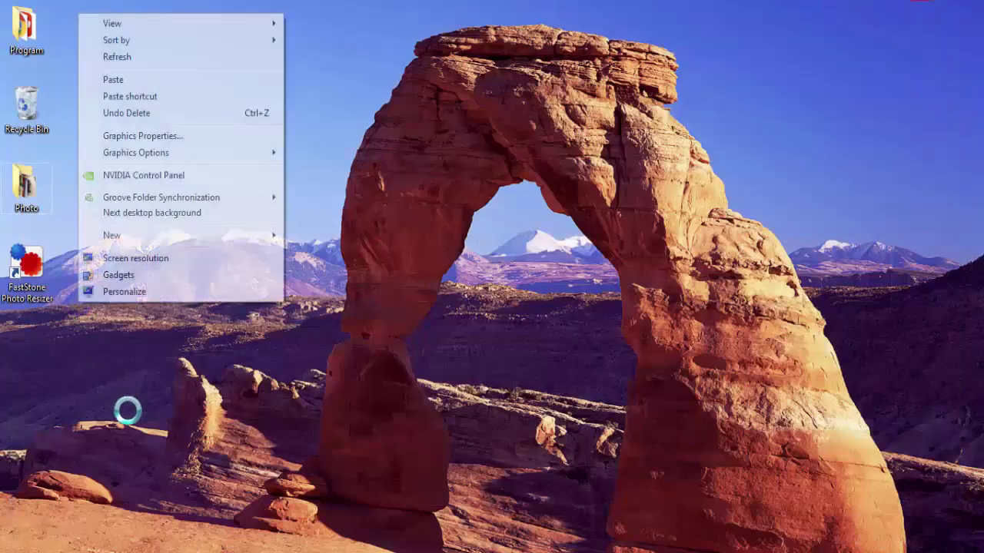
{"action": "left_click", "coordinate": [167, 235]}
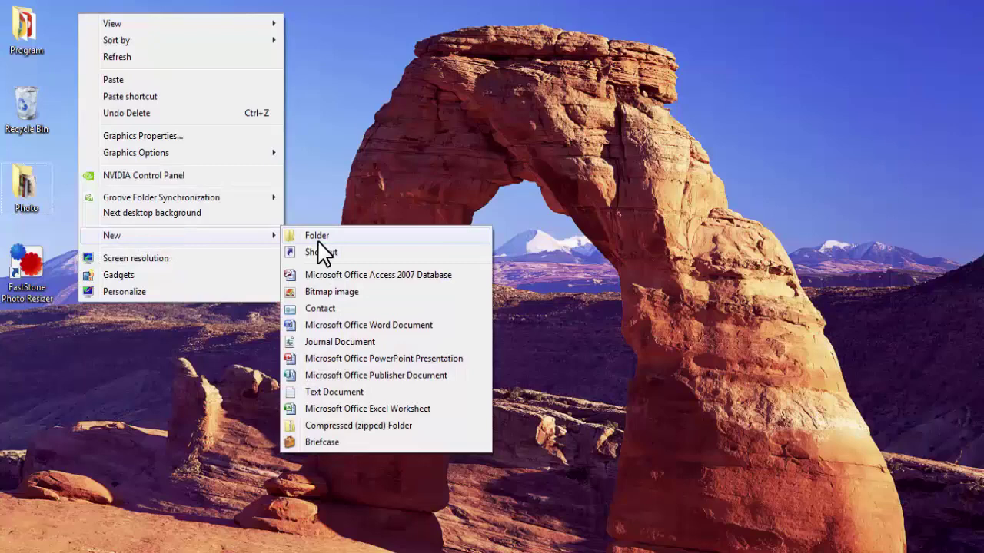
{"action": "left_click", "coordinate": [316, 235]}
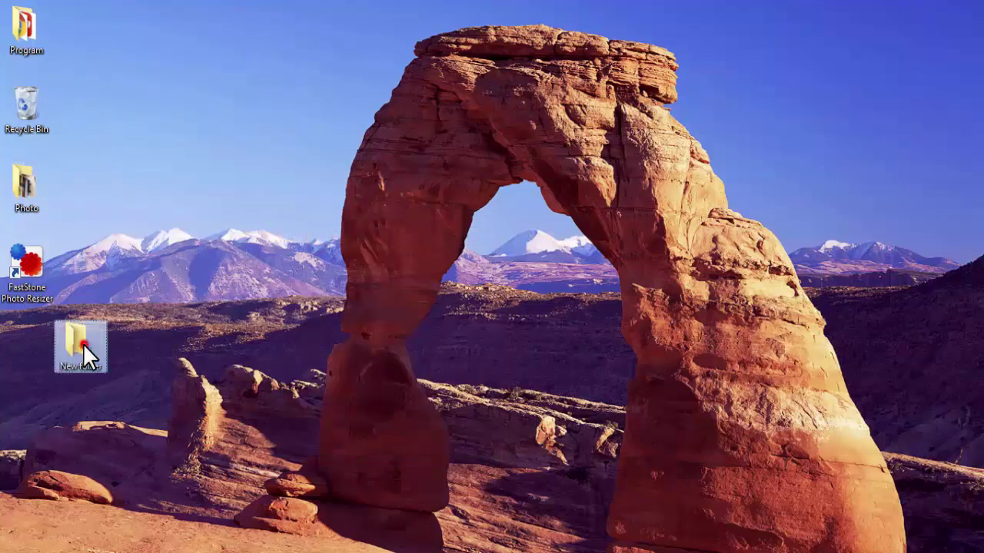
{"action": "left_click_drag", "start_coordinate": [80, 340], "coordinate": [35, 344]}
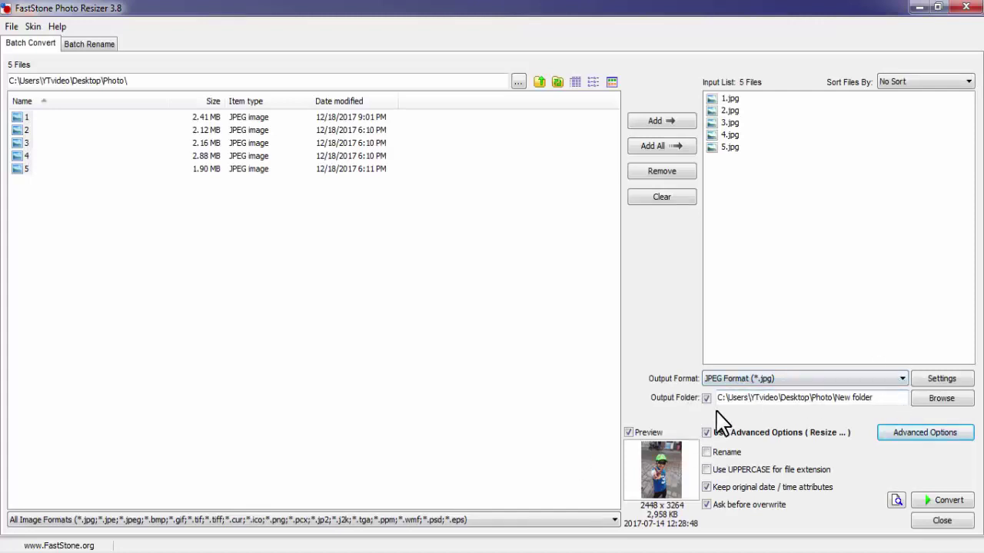
- Set the output folder in FastStone Photo Resizer to the desktop's "New folder"
{"action": "left_click", "coordinate": [945, 398]}
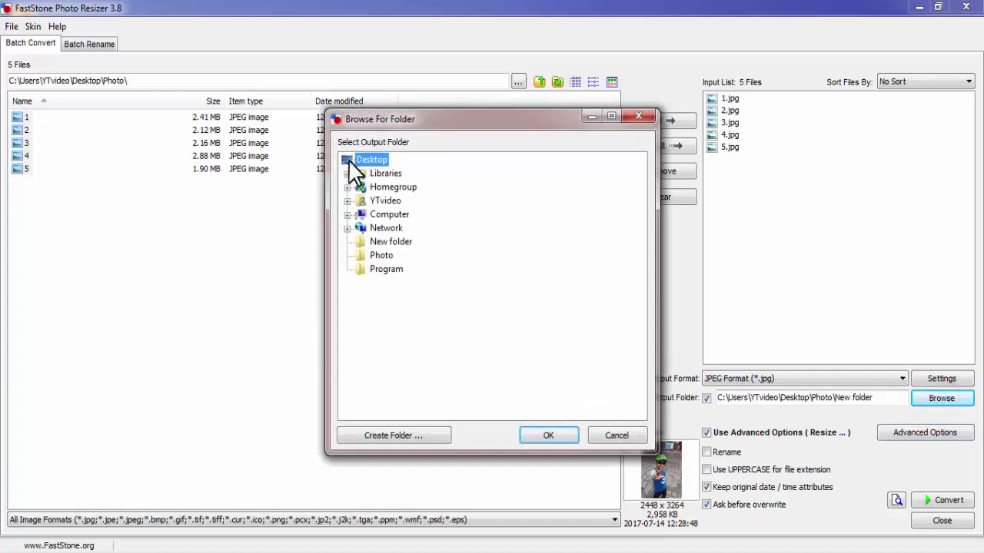
{"action": "left_click", "coordinate": [388, 242]}
{"action": "left_click", "coordinate": [548, 435]}
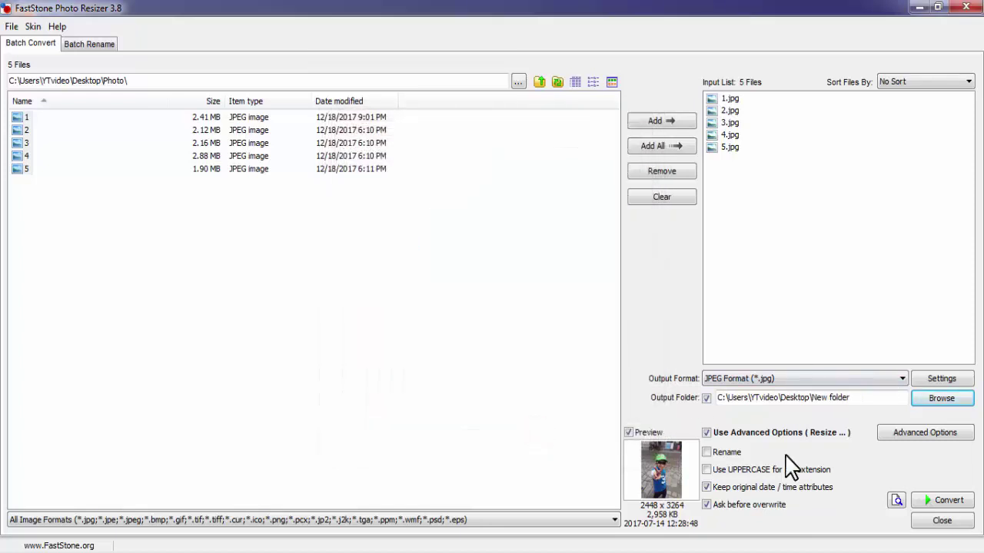
- Enable renaming of the output files with the template smart##### and convert all photos in the input list
{"action": "left_click", "coordinate": [707, 452]}
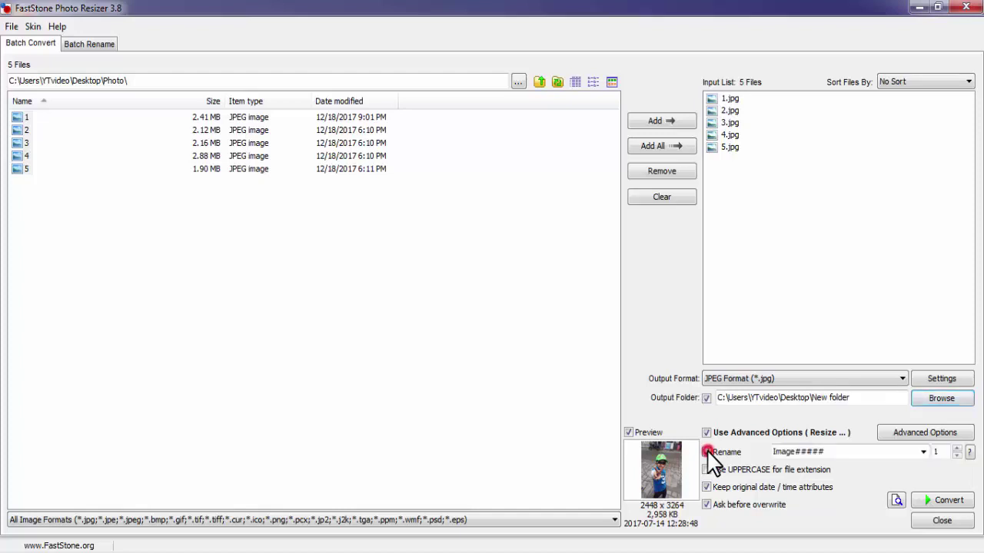
{"action": "left_click", "coordinate": [794, 451]}
{"action": "left_click_drag", "start_coordinate": [794, 452], "coordinate": [761, 453]}
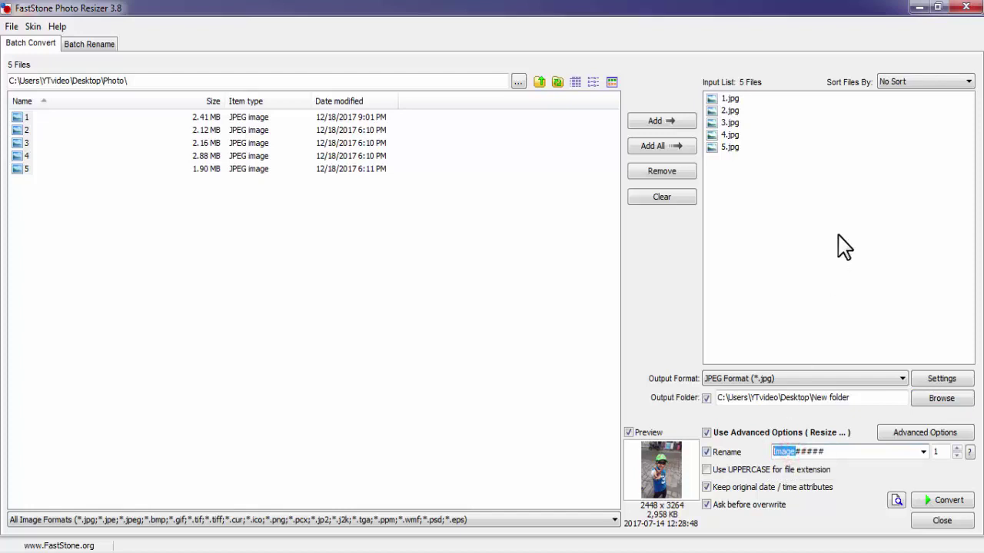
{"action": "type", "text": "smart"}
{"action": "left_click", "coordinate": [939, 500]}
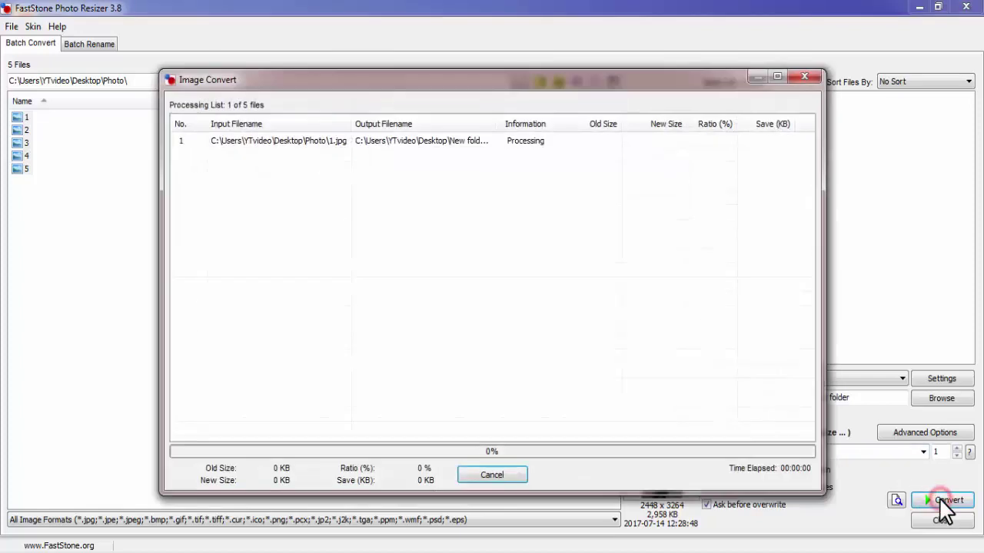
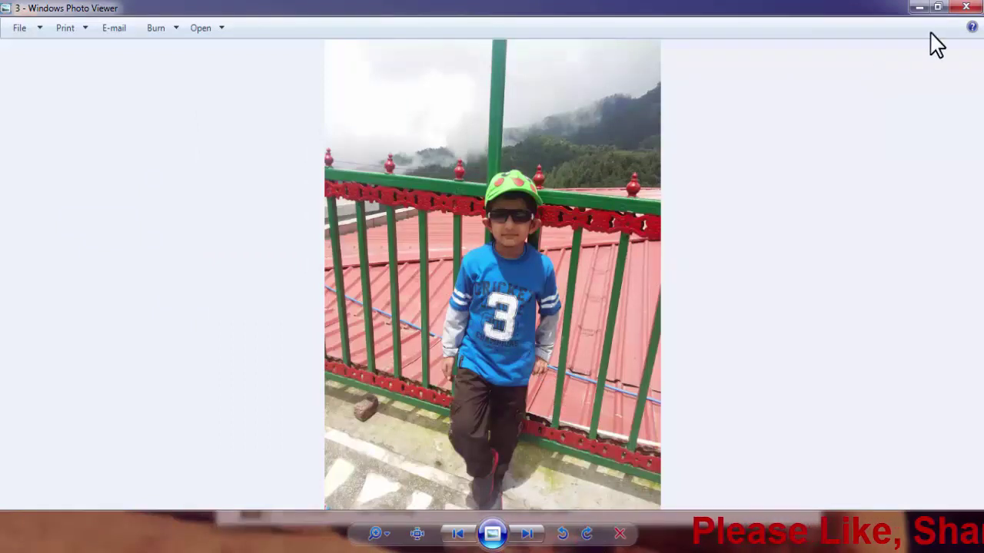
- Close the original photo 3 and its folder, and view the resized photo smart00003 from the desktop's New folder
{"action": "left_click", "coordinate": [960, 7]}
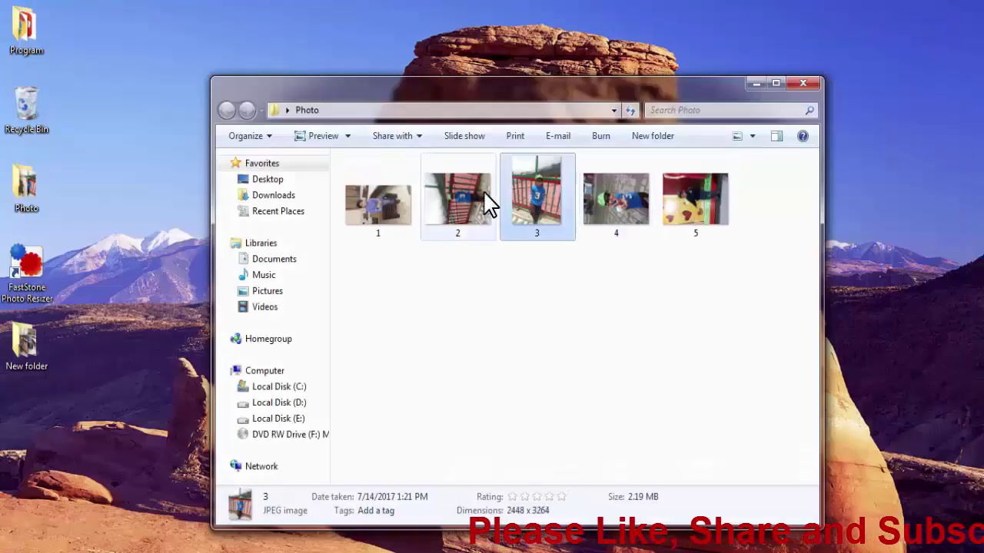
{"action": "left_click", "coordinate": [793, 87]}
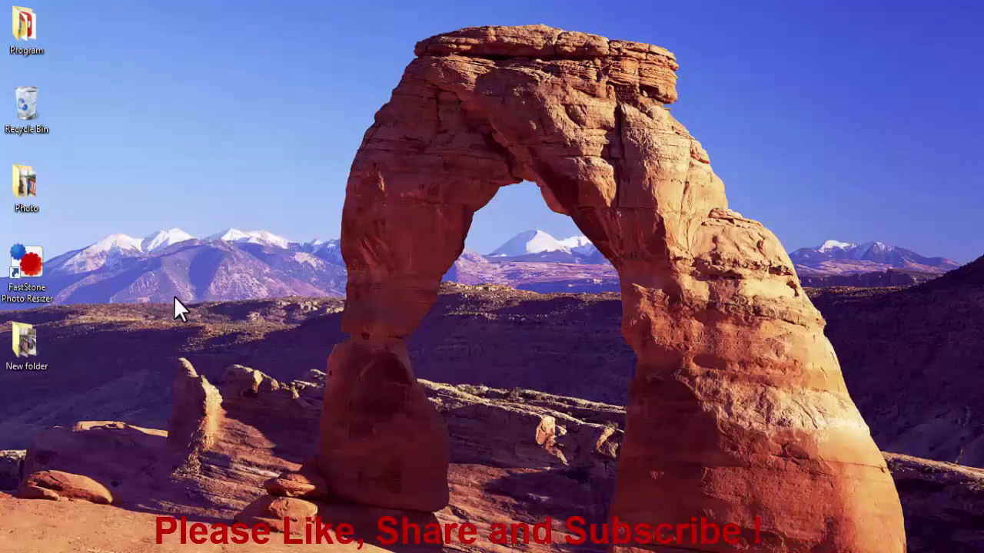
{"action": "left_click", "coordinate": [37, 349]}
{"action": "double_click", "coordinate": [37, 344]}
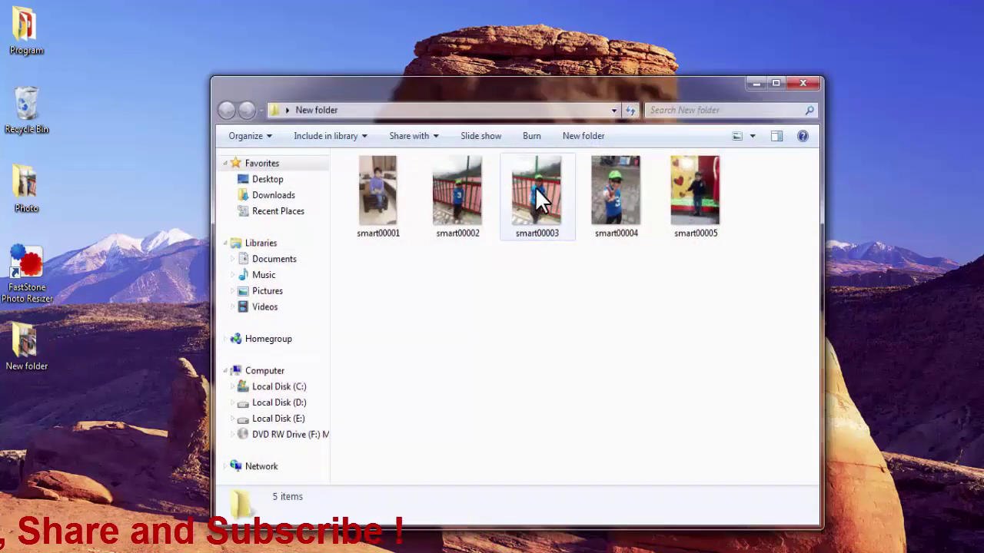
{"action": "double_click", "coordinate": [535, 187]}
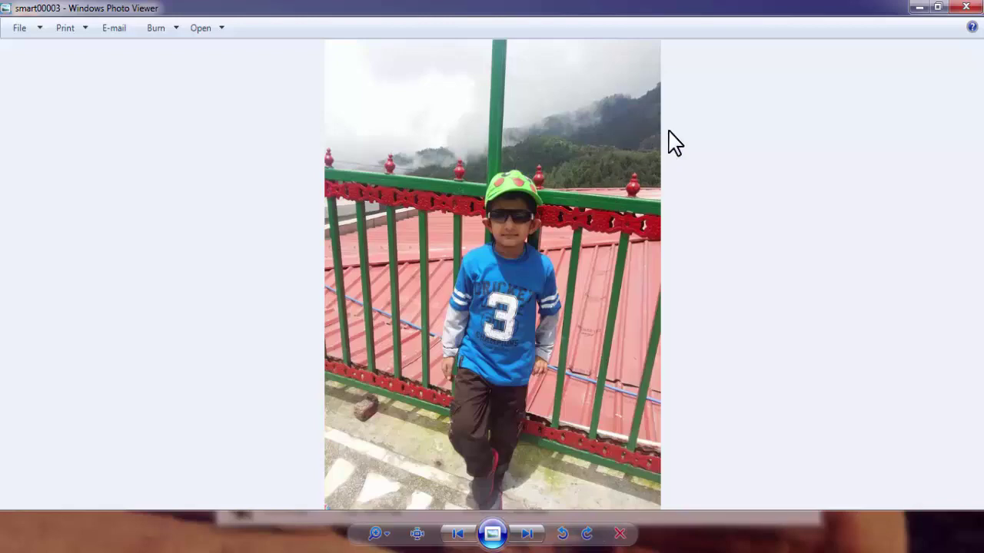
{"action": "left_click", "coordinate": [965, 7]}
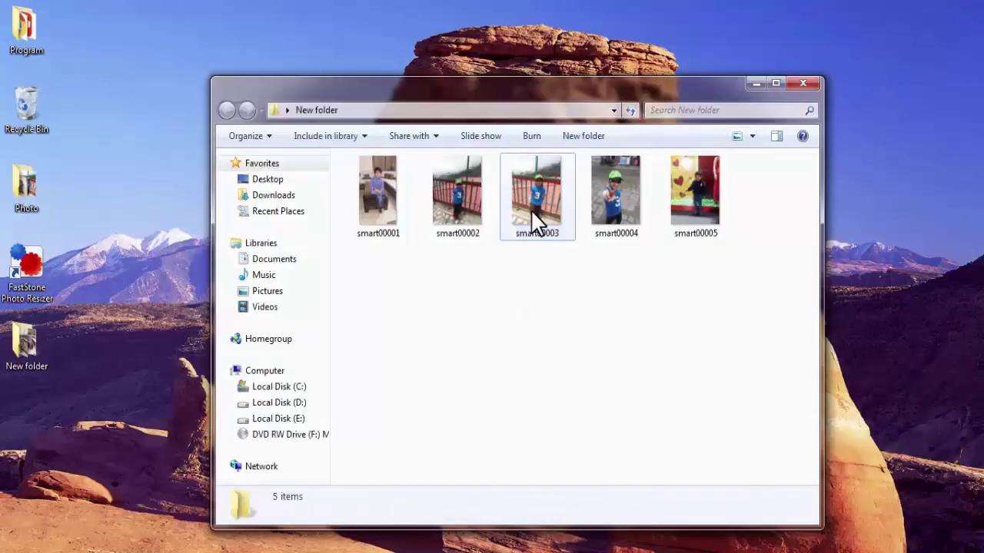
- Check the file size of smart00003 in its properties, and close the New folder window
{"action": "right_click", "coordinate": [531, 209]}
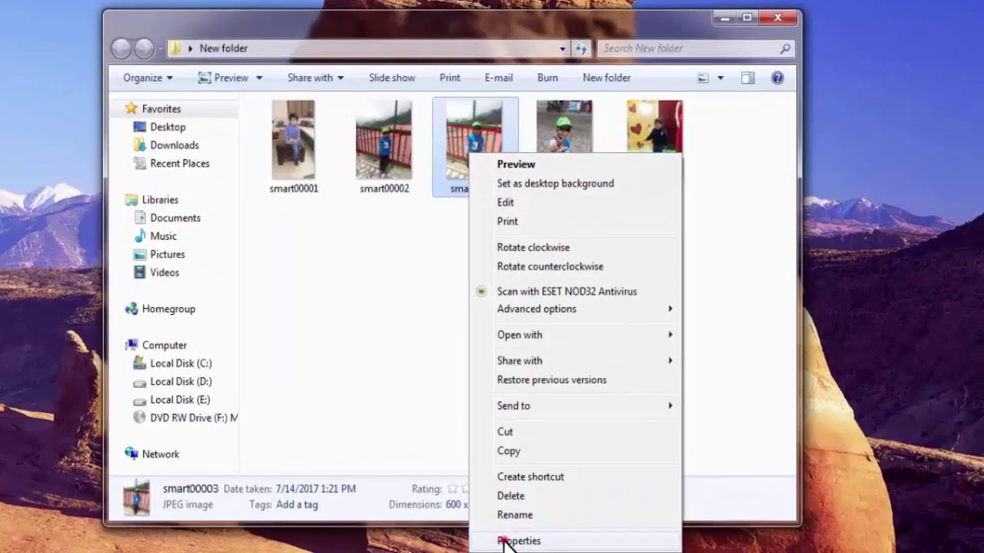
{"action": "left_click", "coordinate": [573, 543]}
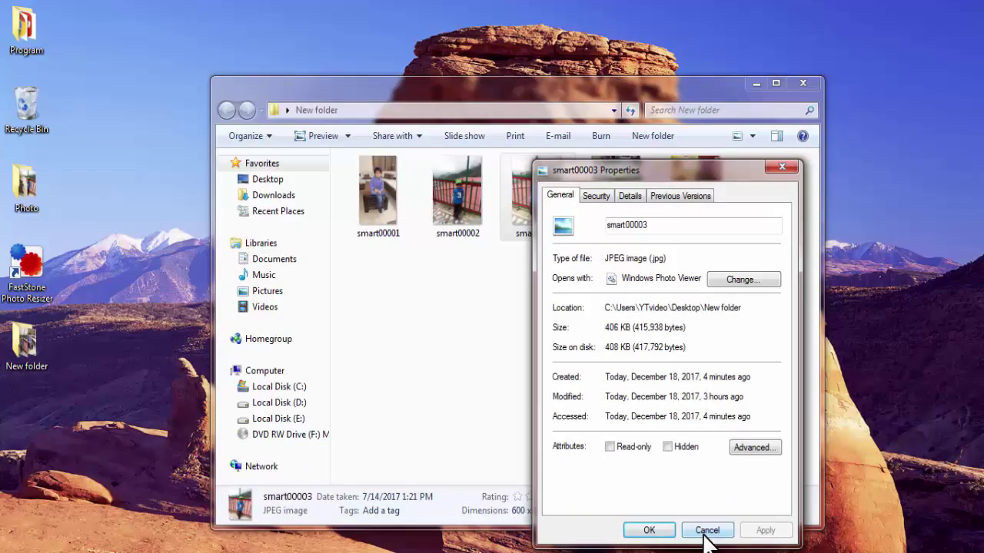
{"action": "left_click", "coordinate": [706, 531]}
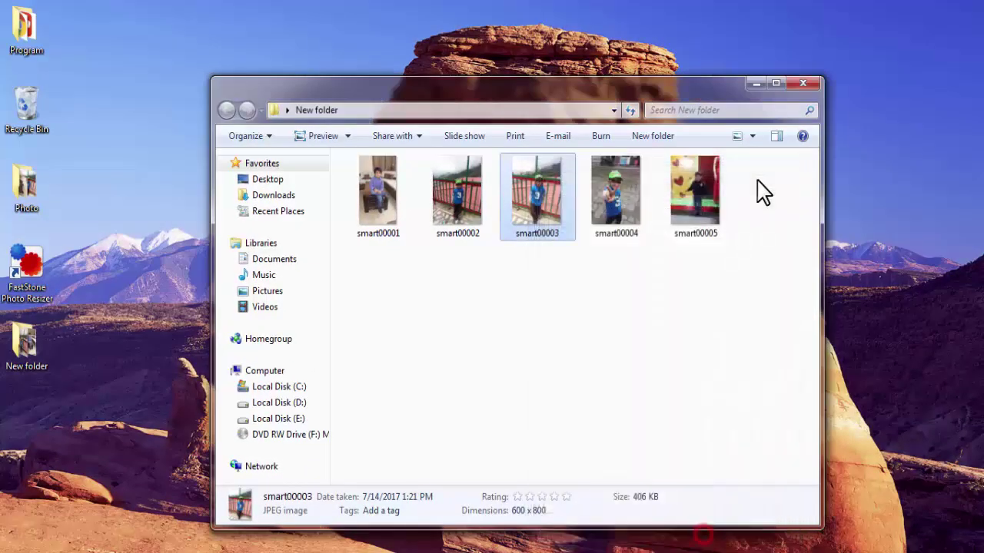
{"action": "left_click", "coordinate": [803, 83]}
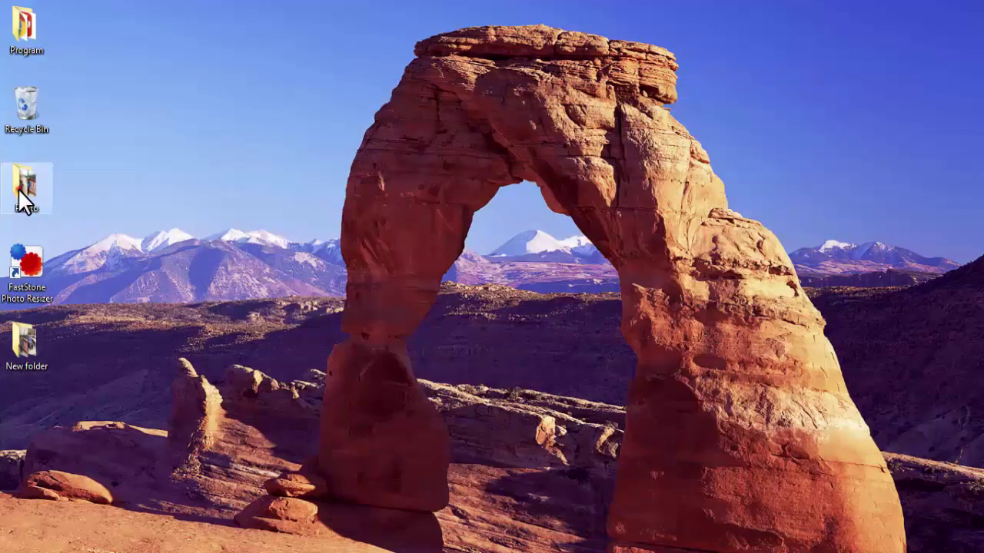
- Check the file size of the original photo 3 in the desktop's Photo folder through its properties, and close the folder
{"action": "double_click", "coordinate": [18, 190]}
{"action": "right_click", "coordinate": [525, 201]}
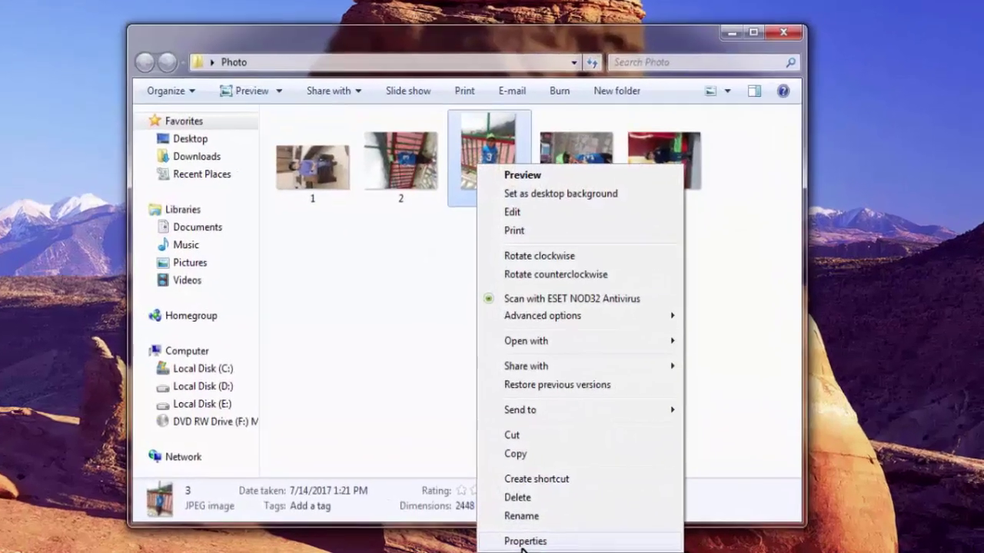
{"action": "left_click", "coordinate": [525, 541]}
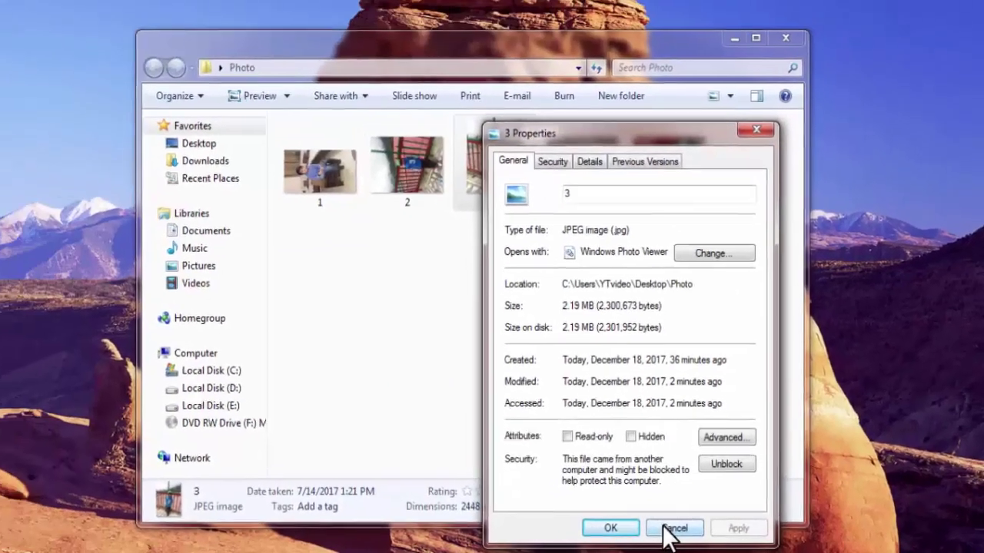
{"action": "left_click", "coordinate": [600, 522]}
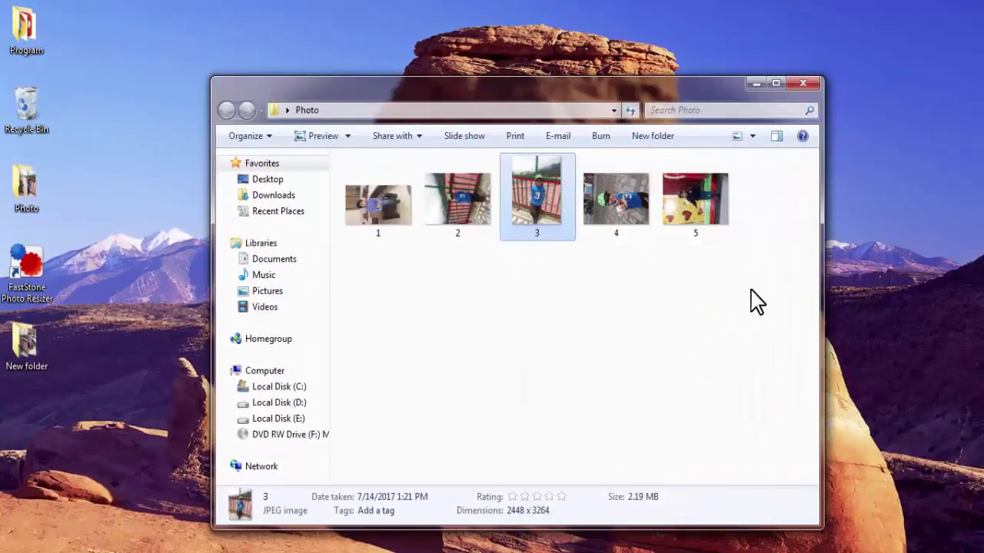
{"action": "left_click", "coordinate": [803, 83]}
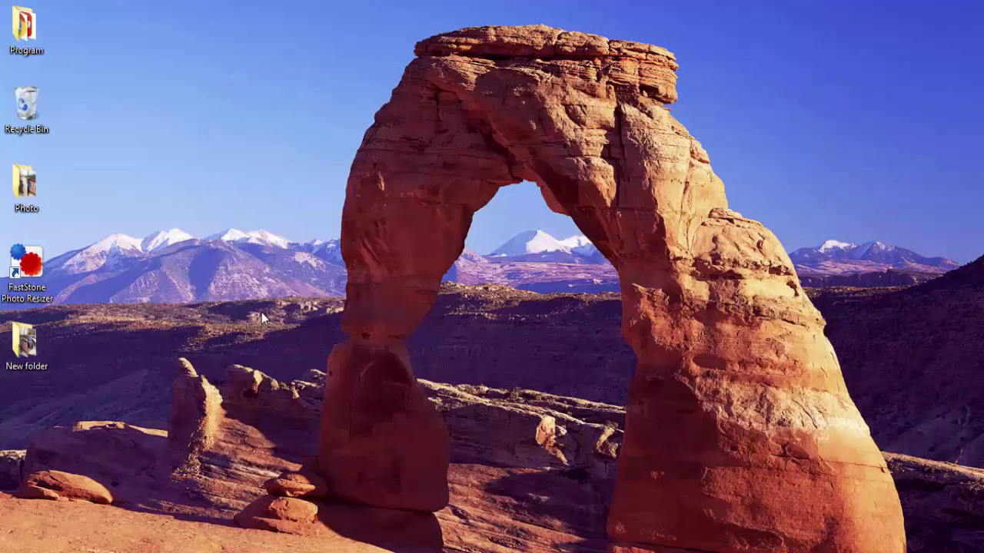